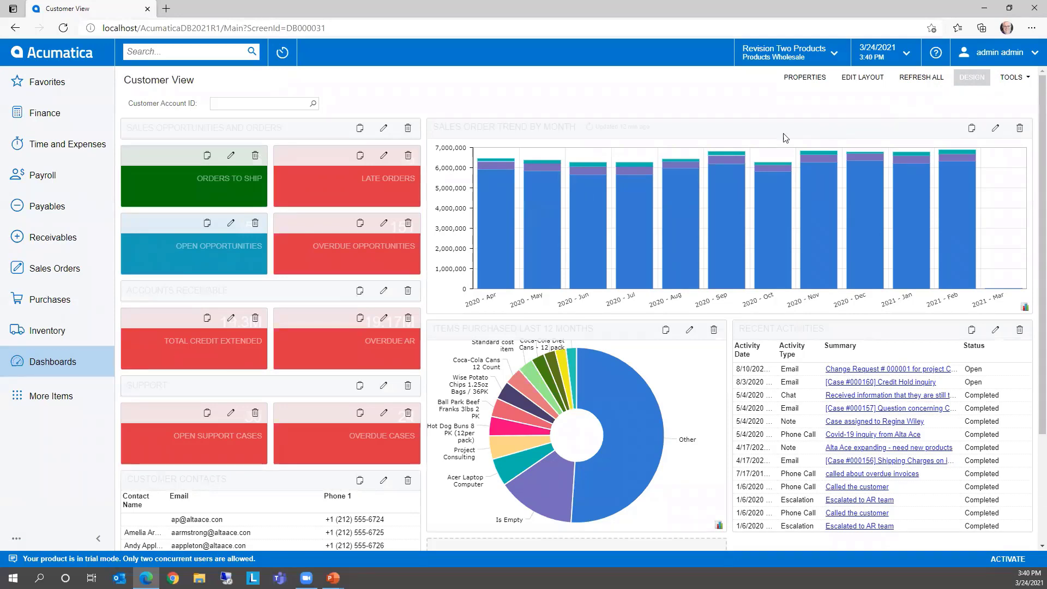
In the Late Orders widget's properties, set the normal level to 5 and the alarm level to 10.
left_click(383, 155)
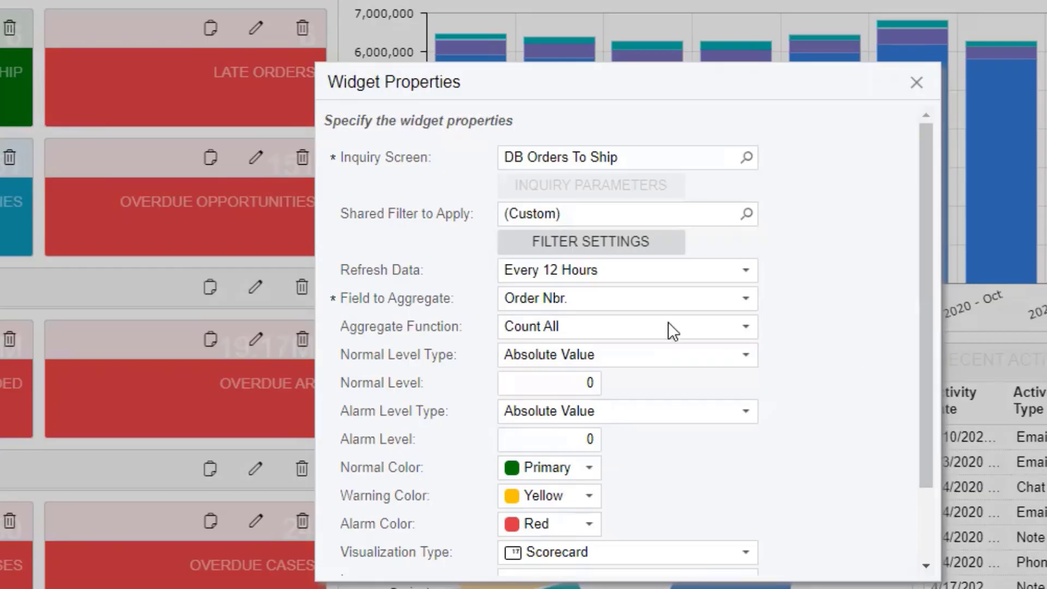
left_click(570, 388)
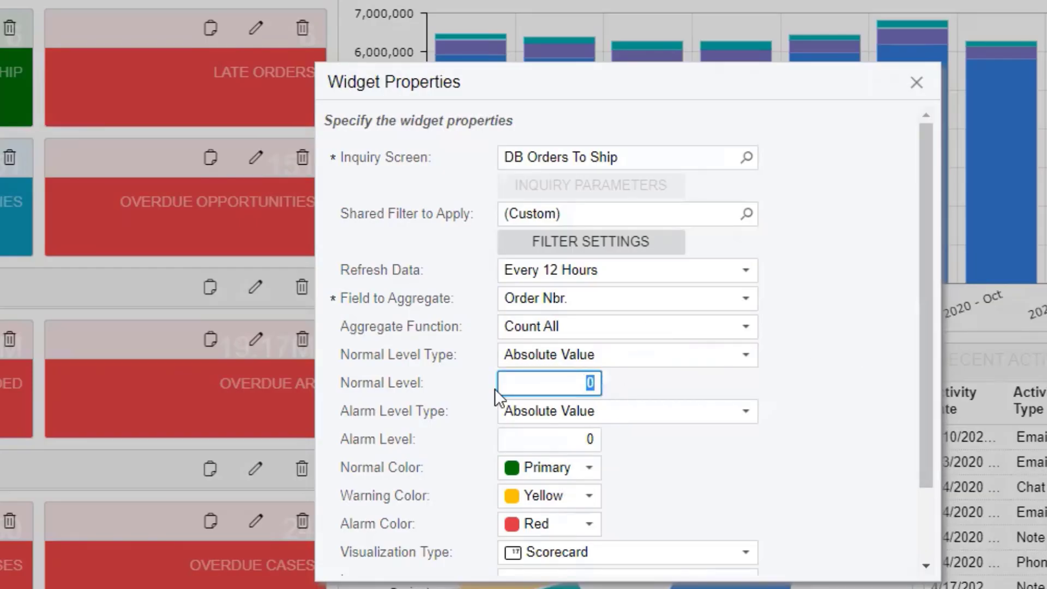
type("5")
key("Tab")
type("10")
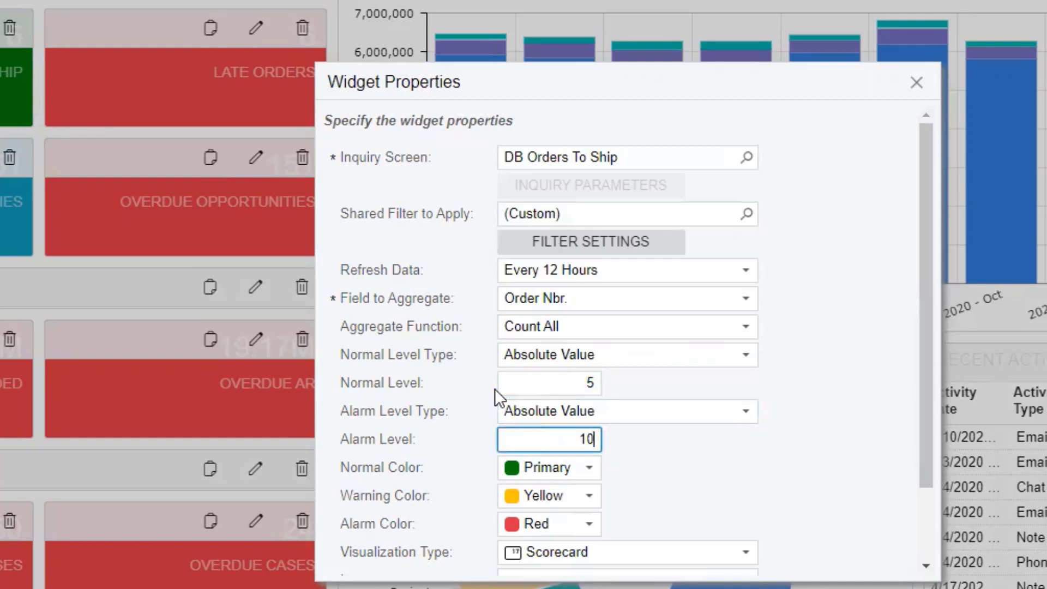
key("Tab")
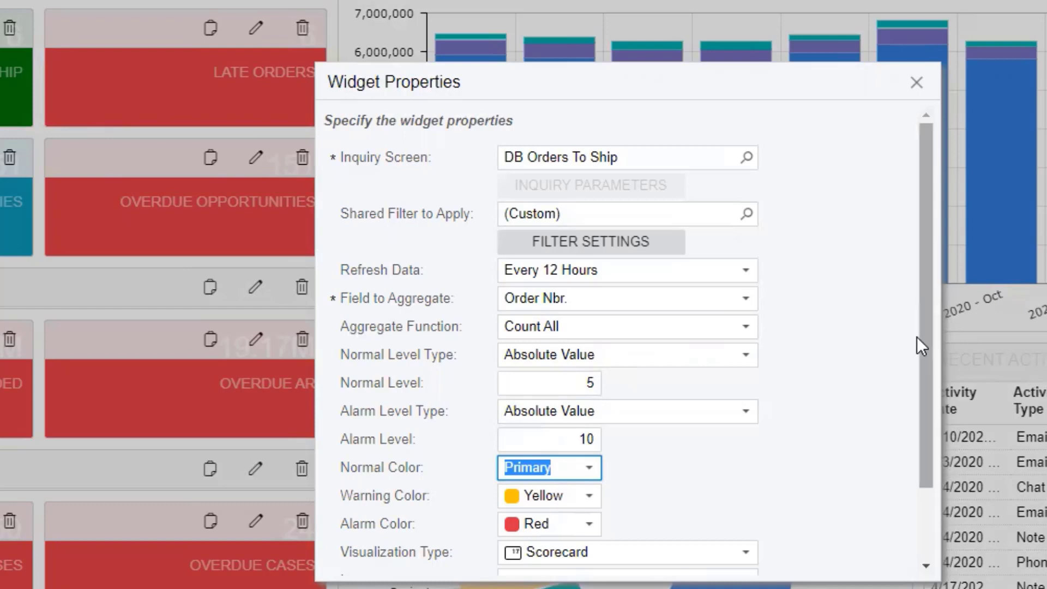
Change the Late Orders widget's visualization type to Meter and save the widget.
left_click_drag(923, 336, 910, 414)
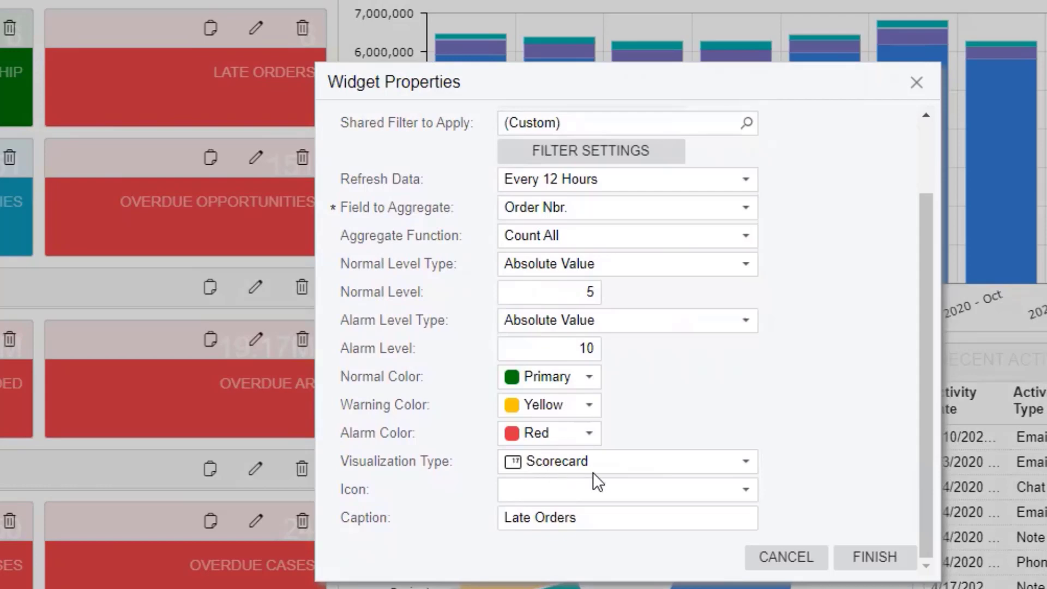
left_click(746, 464)
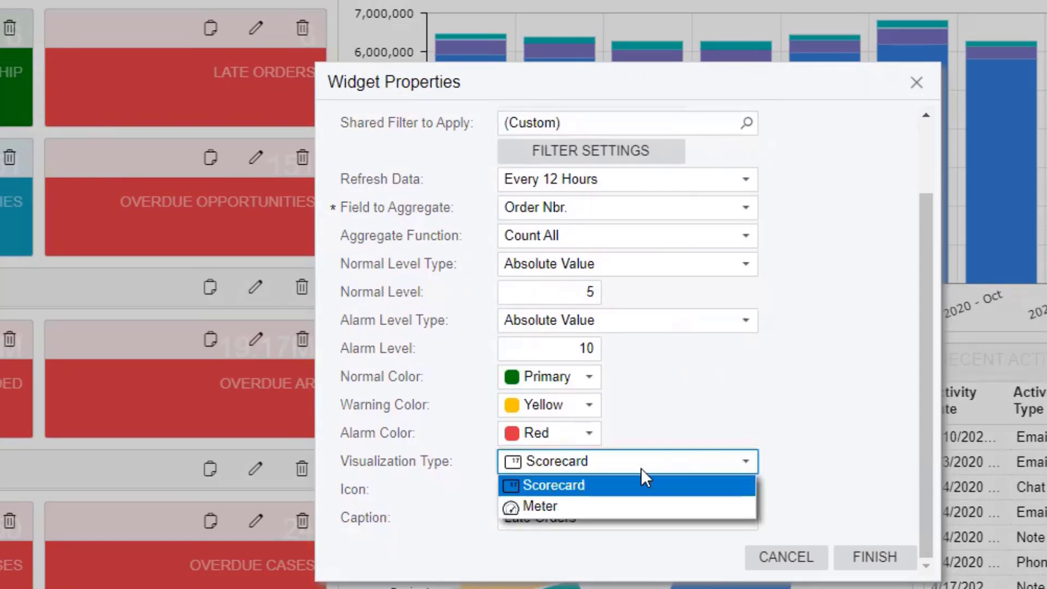
left_click(578, 503)
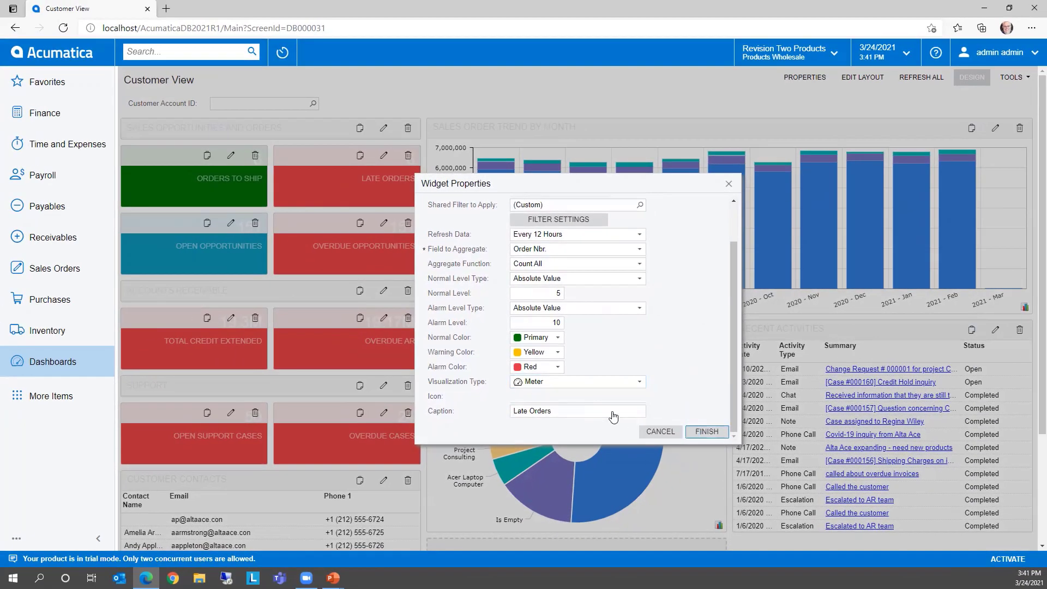
left_click(862, 551)
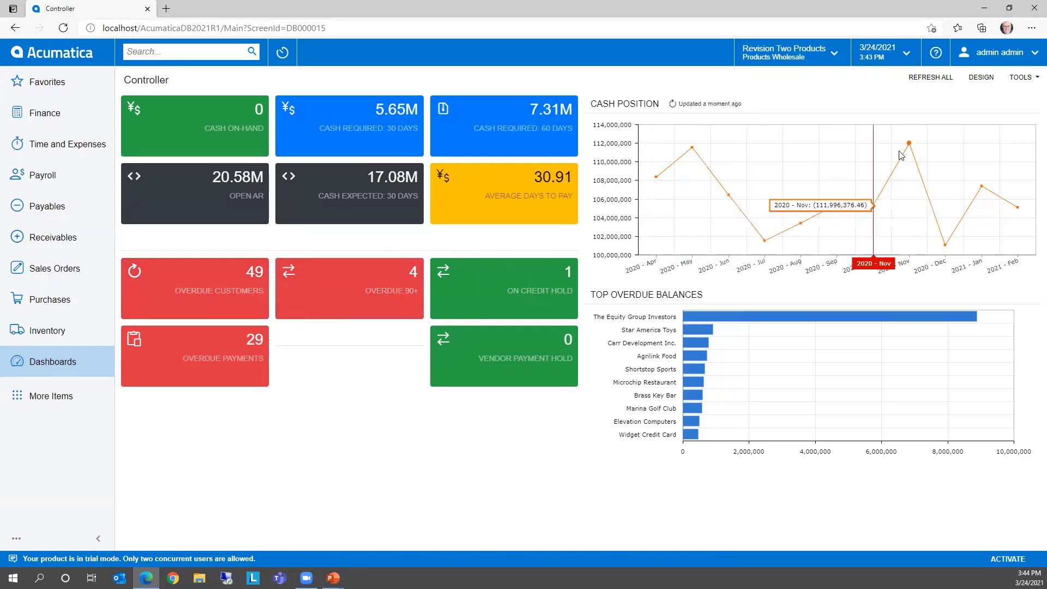
Copy the Overdue Customers widget from the Controller dashboard and open the last AR Clerk dashboard listed under Finance.
left_click(981, 77)
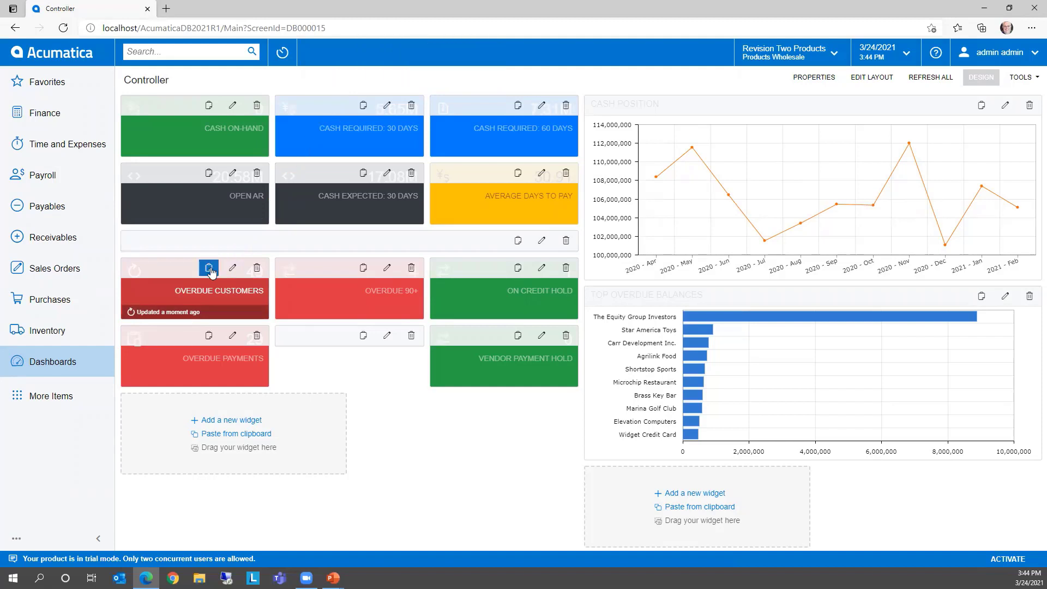
left_click(977, 79)
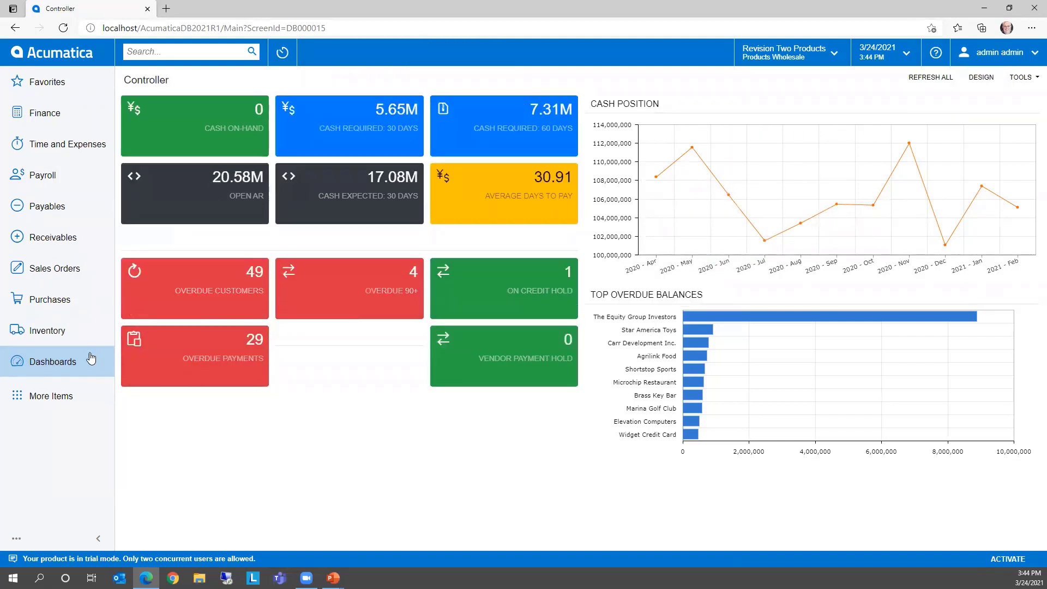
left_click(68, 365)
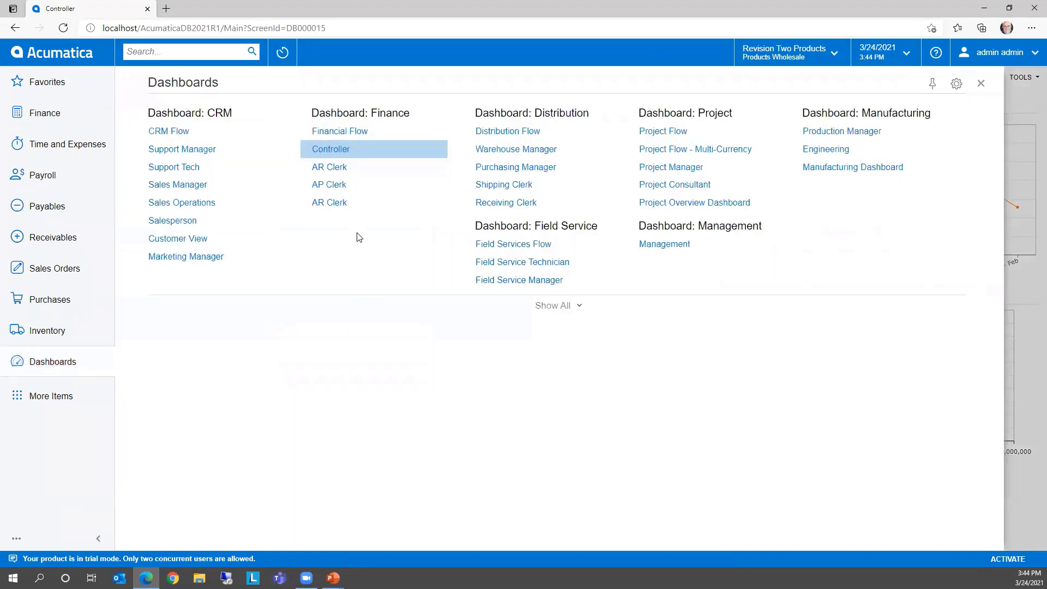
left_click(334, 203)
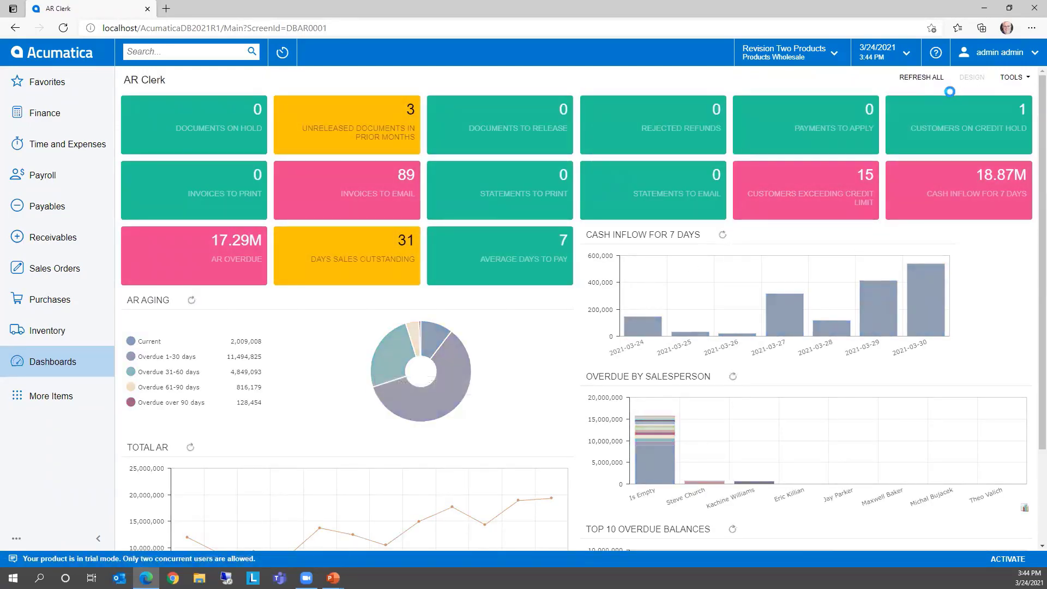
Paste the copied Overdue Customers widget below the Total AR chart, leave design mode, and drill into the pasted widget.
left_click(971, 80)
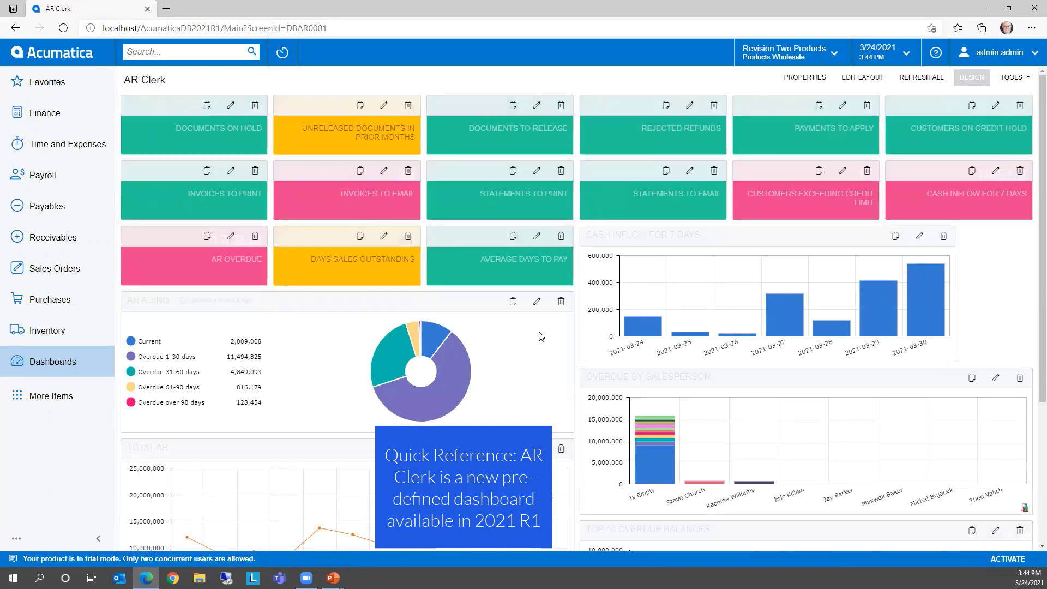
scroll(542, 334, "down", 5)
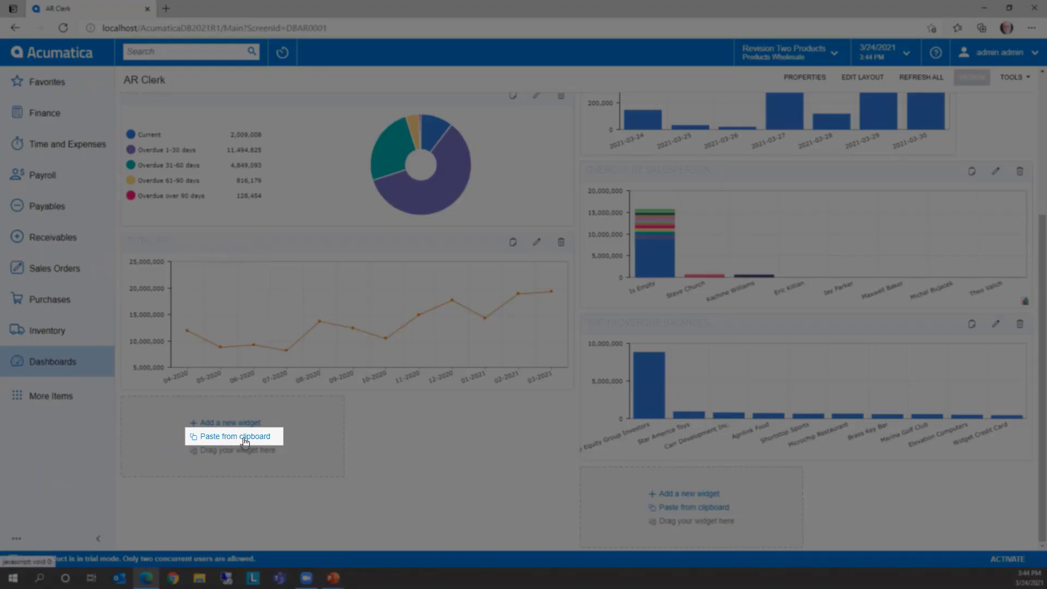
left_click(245, 436)
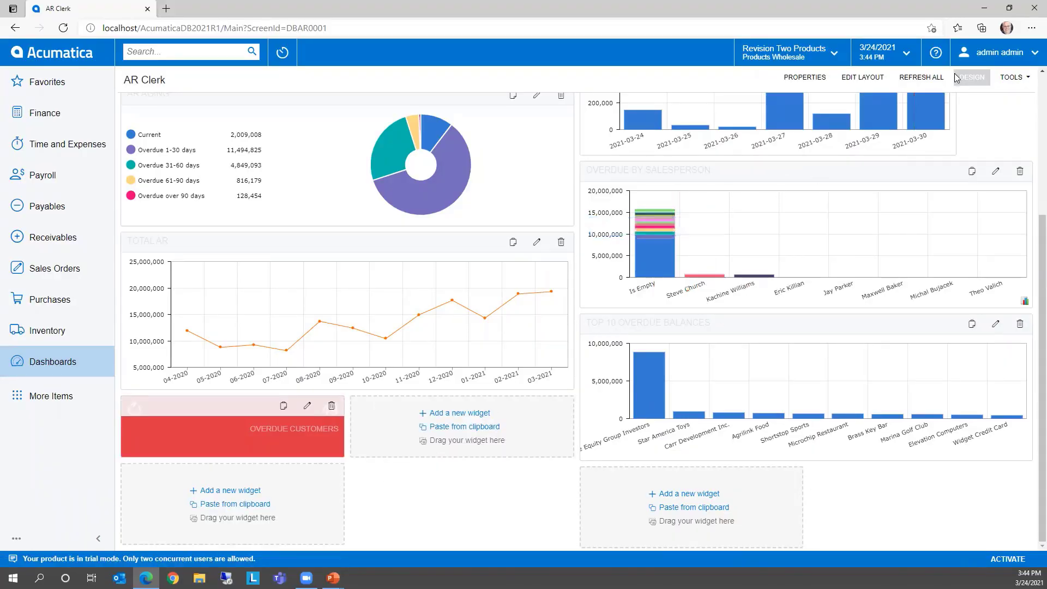
left_click(972, 80)
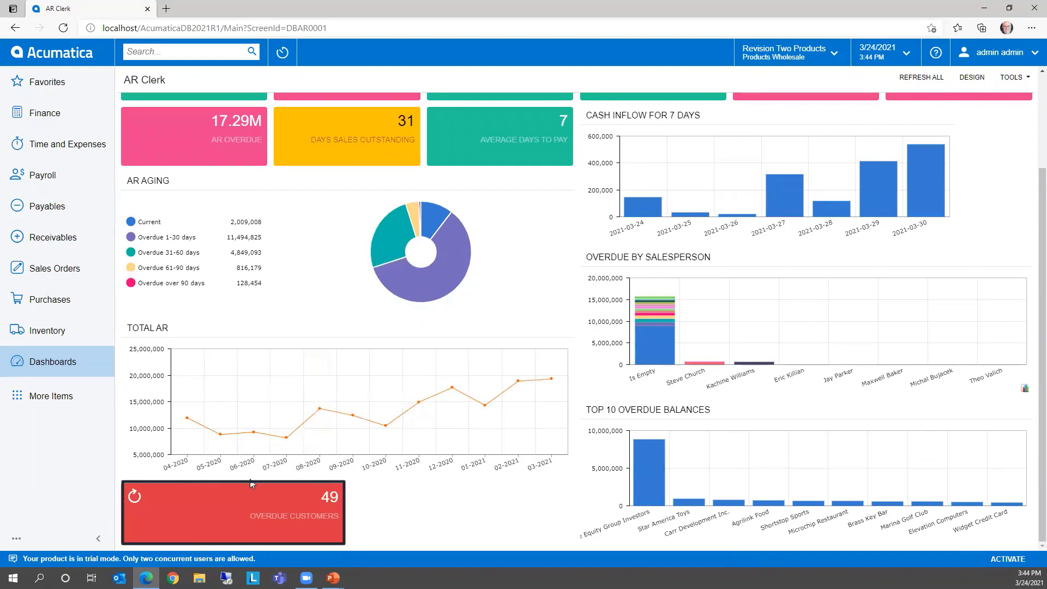
left_click(272, 516)
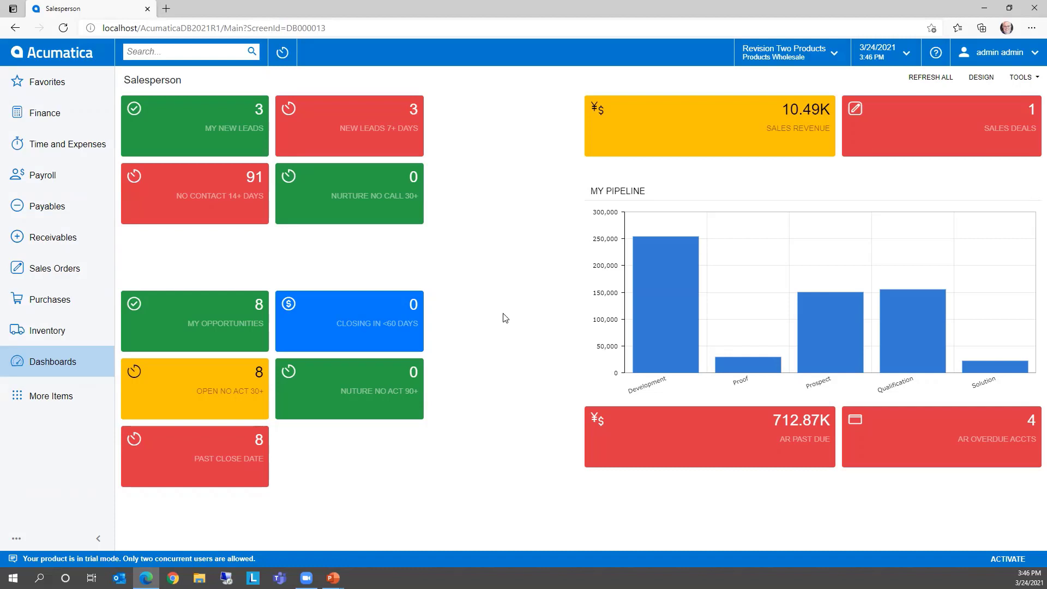
In the Salesperson dashboard's design mode, start a new Link widget in the empty slot beside Past Close Date.
left_click(975, 79)
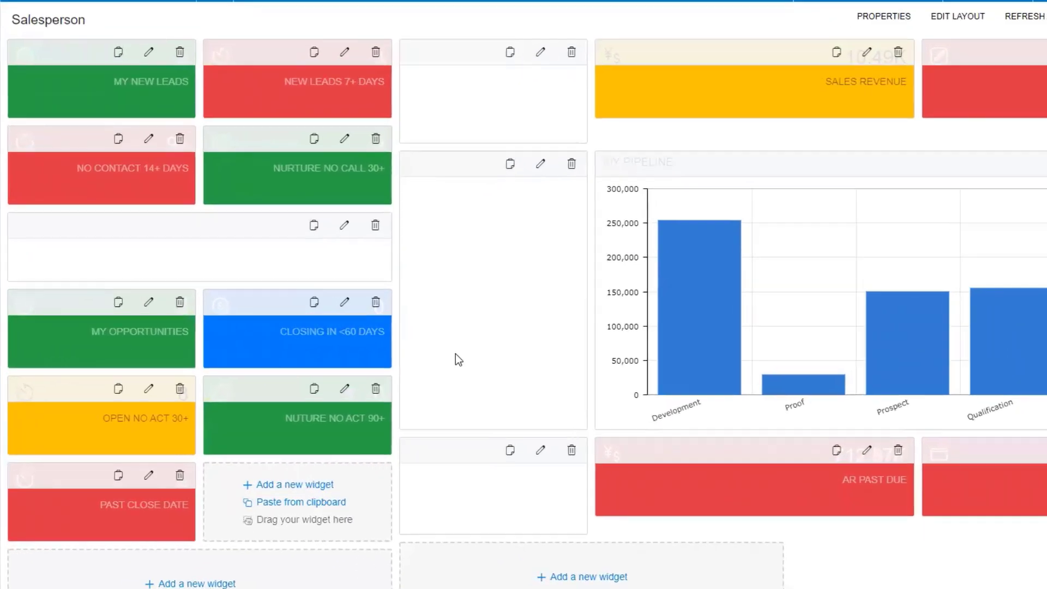
left_click(300, 482)
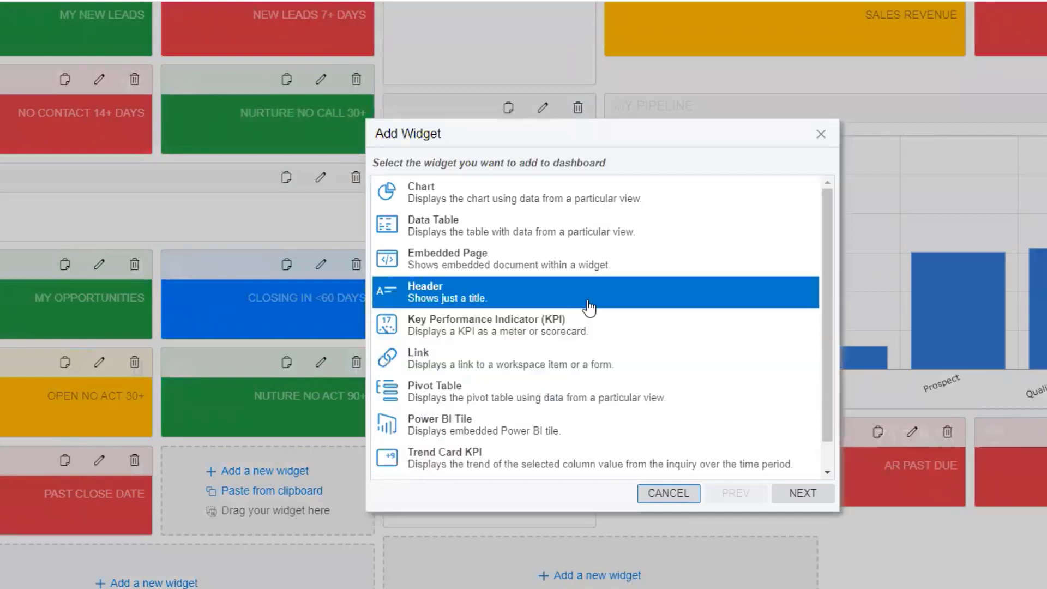
left_click(464, 361)
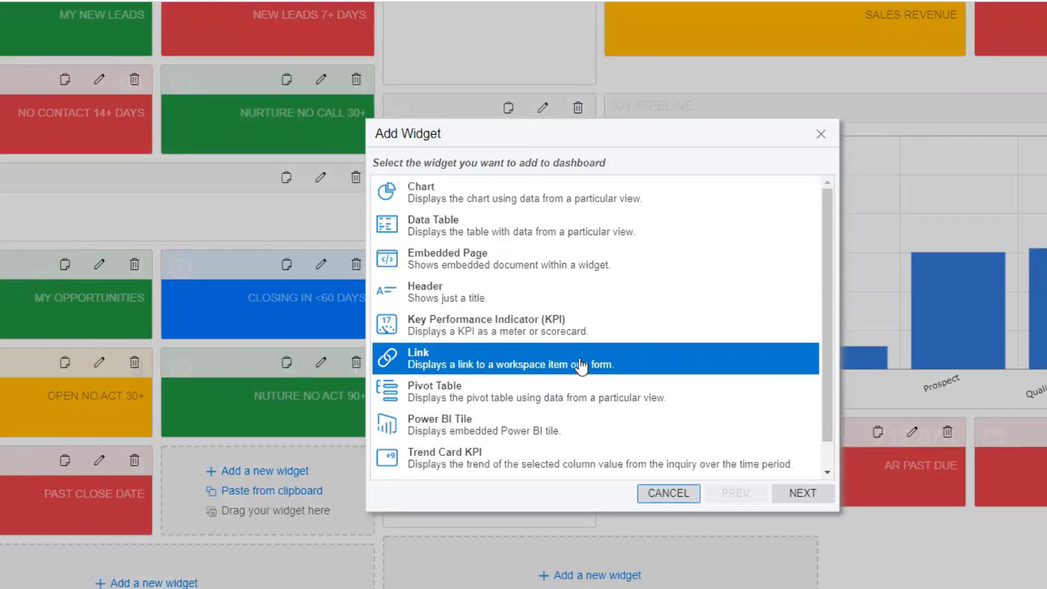
left_click(795, 496)
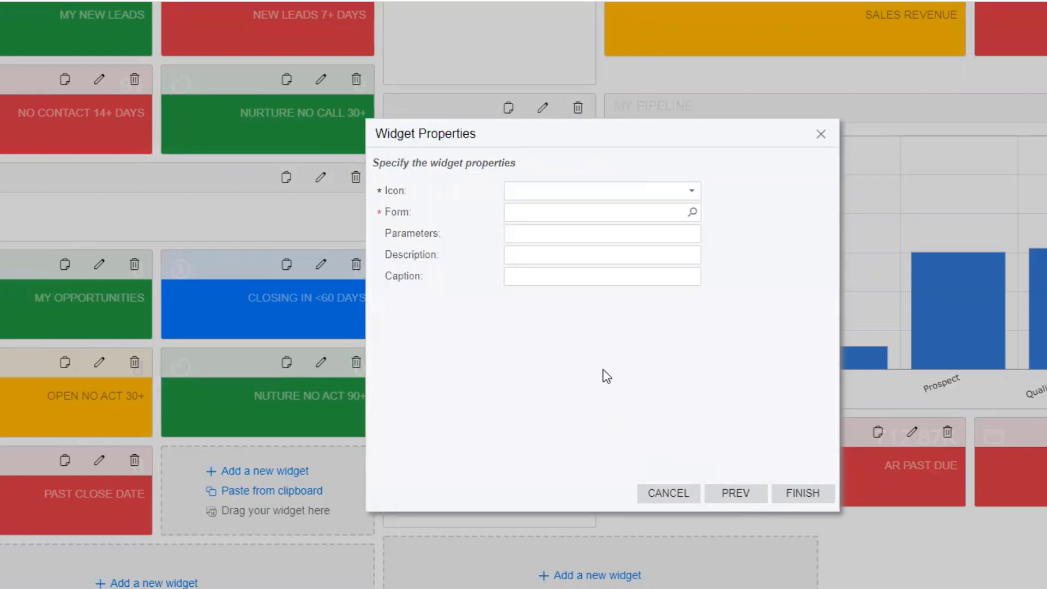
Give the link widget the add circle icon and target the Sales Orders form with screen ID SO.30.10.00.
left_click(692, 191)
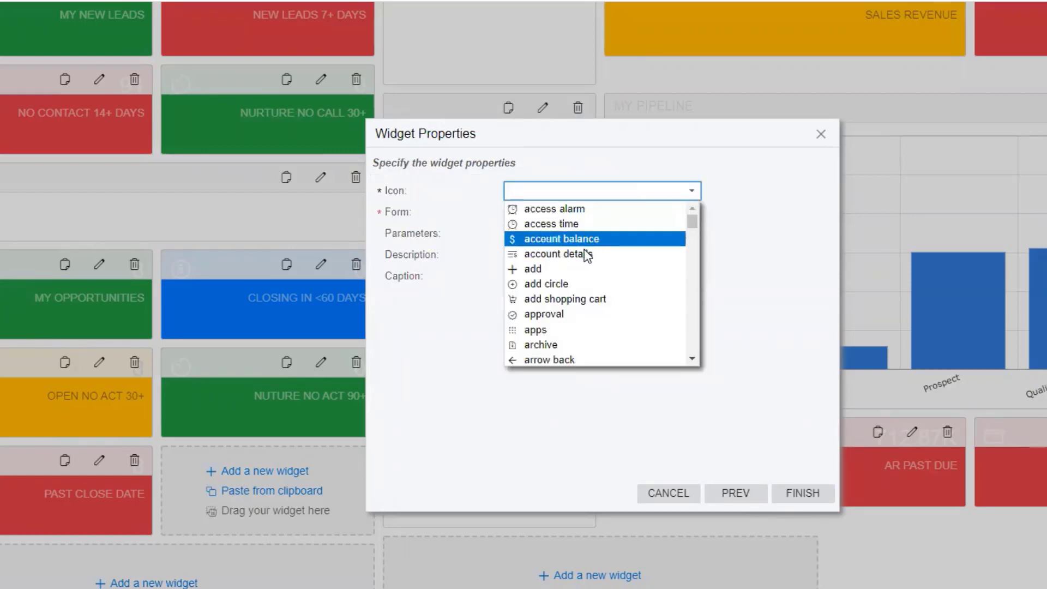
left_click(558, 284)
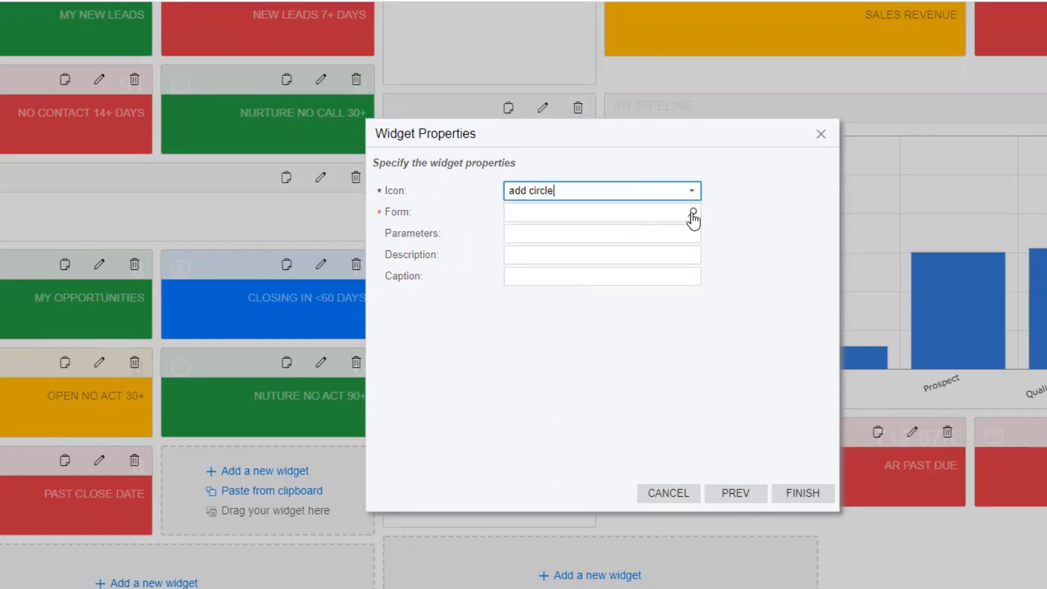
left_click(693, 213)
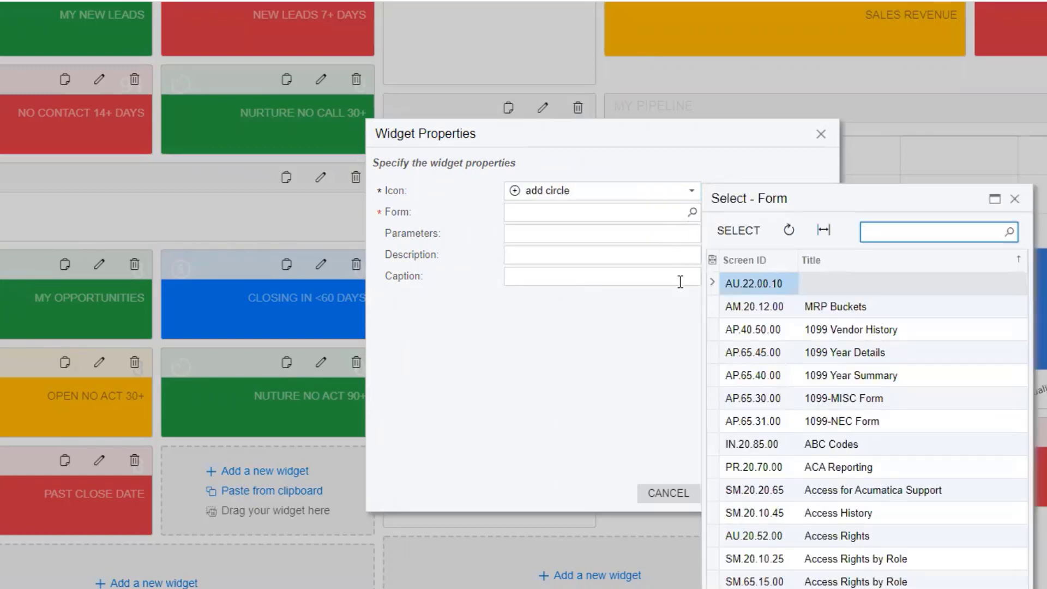
type("sales order")
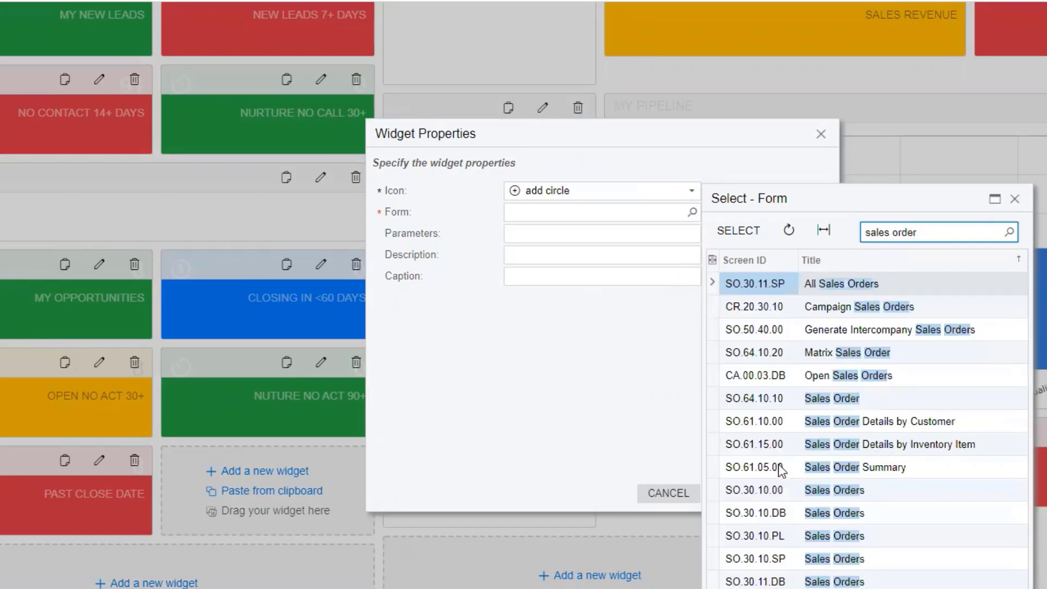
double_click(814, 490)
Enter New Sales Order as the link's description and caption, save the widget, and leave design mode.
left_click(551, 258)
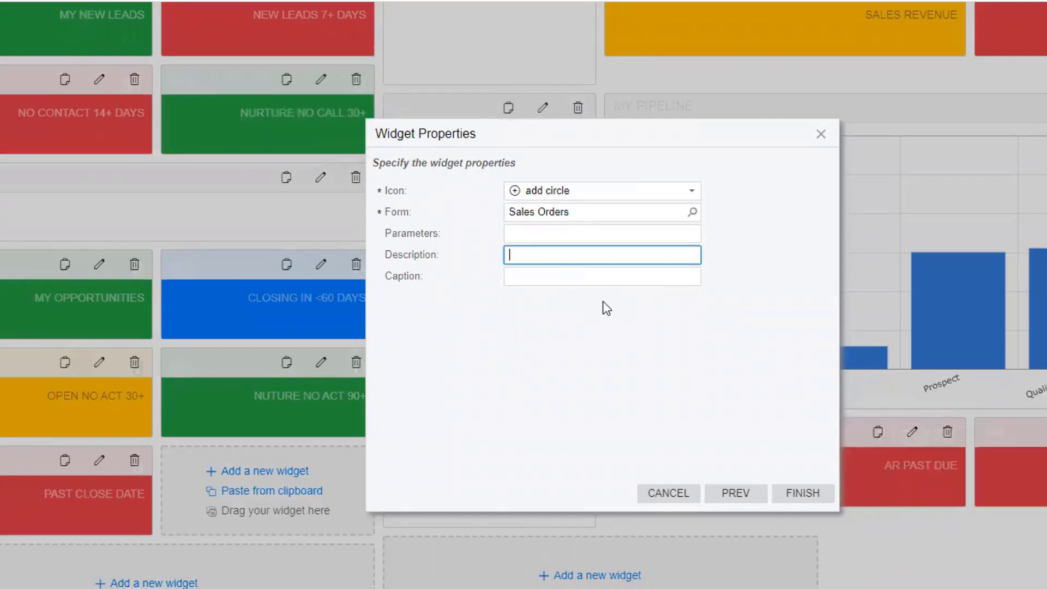
type("New Sales Order")
key("Tab")
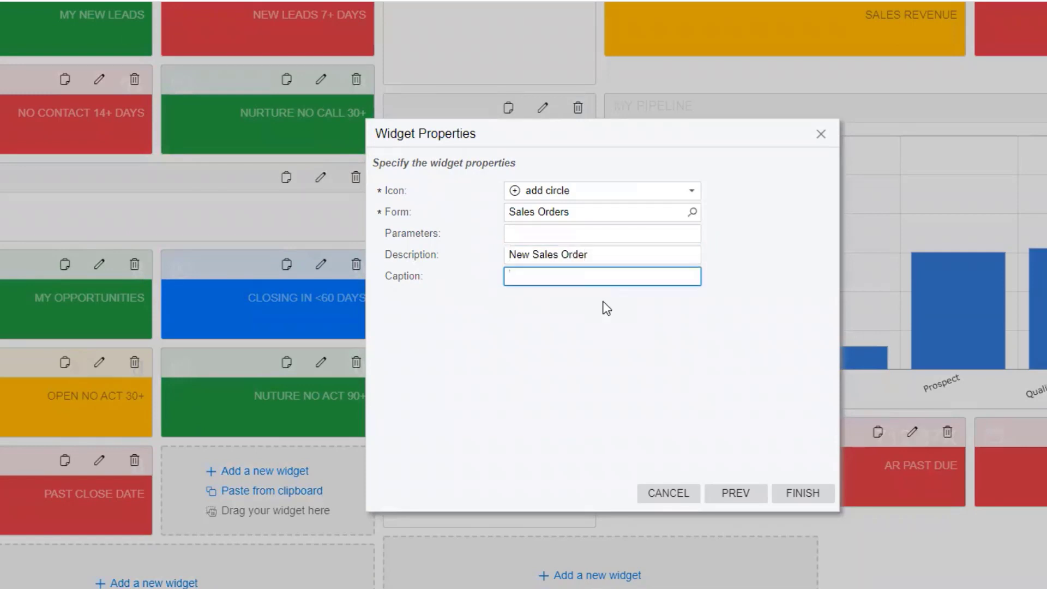
type("New Sales Order")
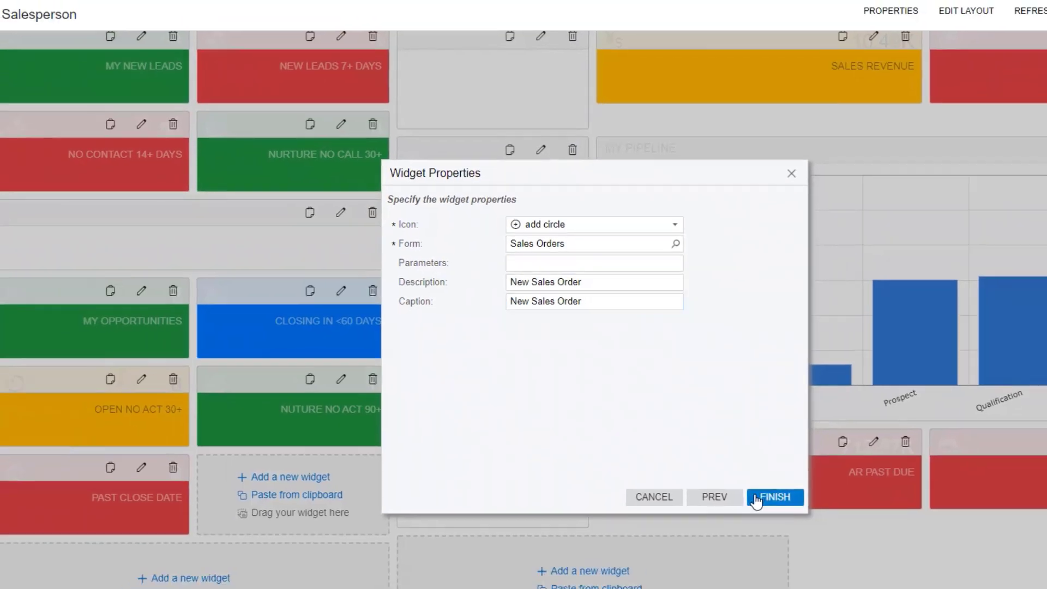
left_click(755, 499)
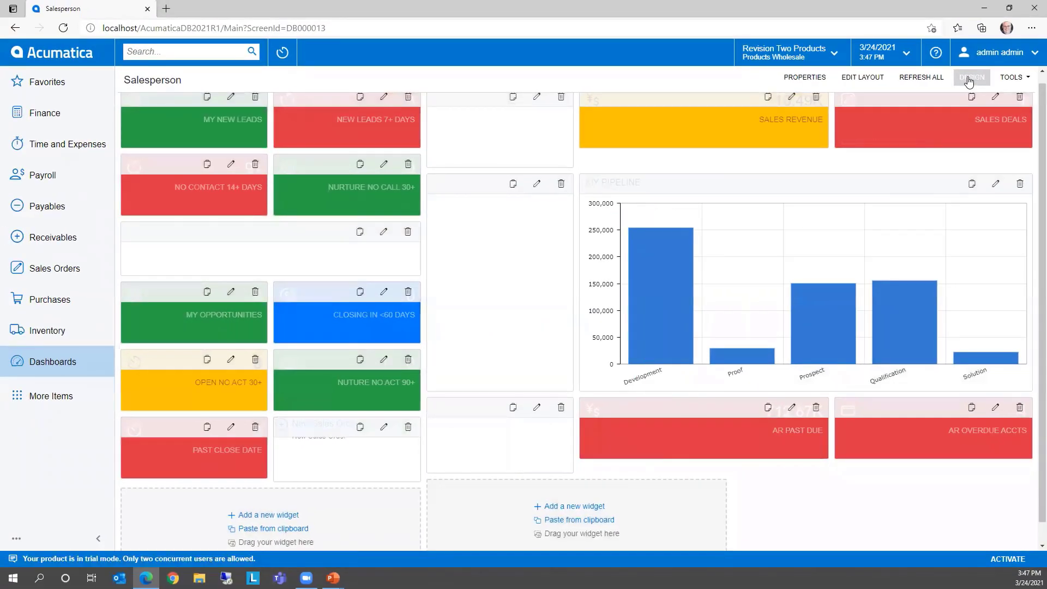
left_click(968, 79)
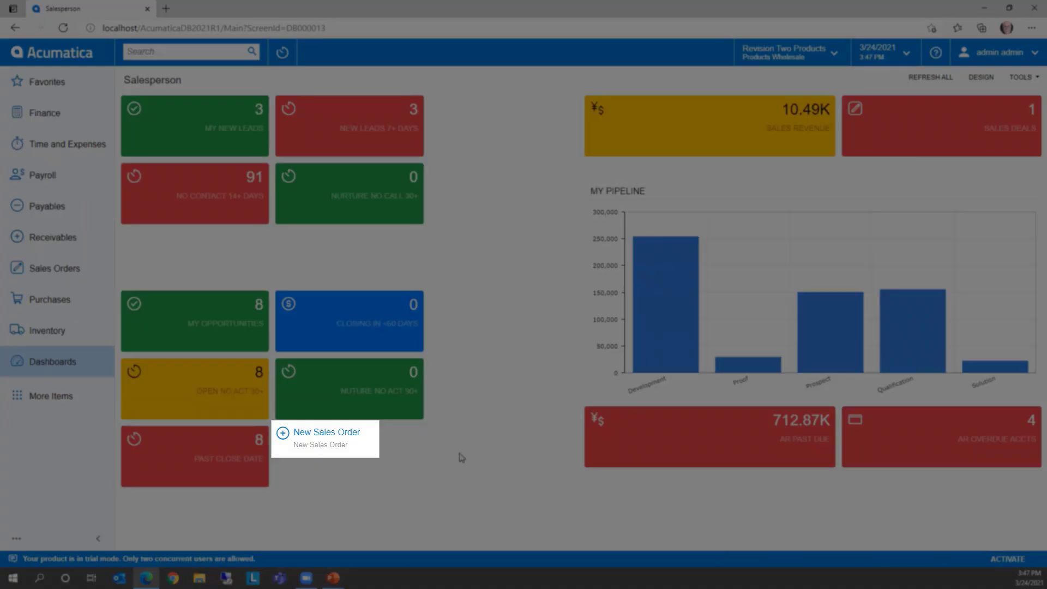
Test the New Sales Order link by opening its form, and return to the Salesperson dashboard.
left_click(327, 437)
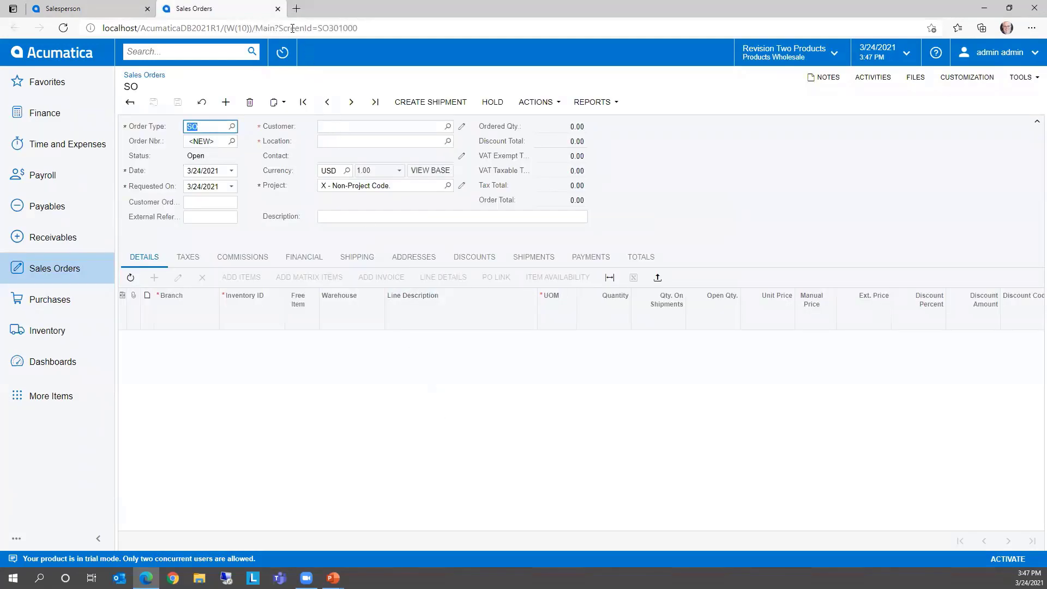
left_click(277, 9)
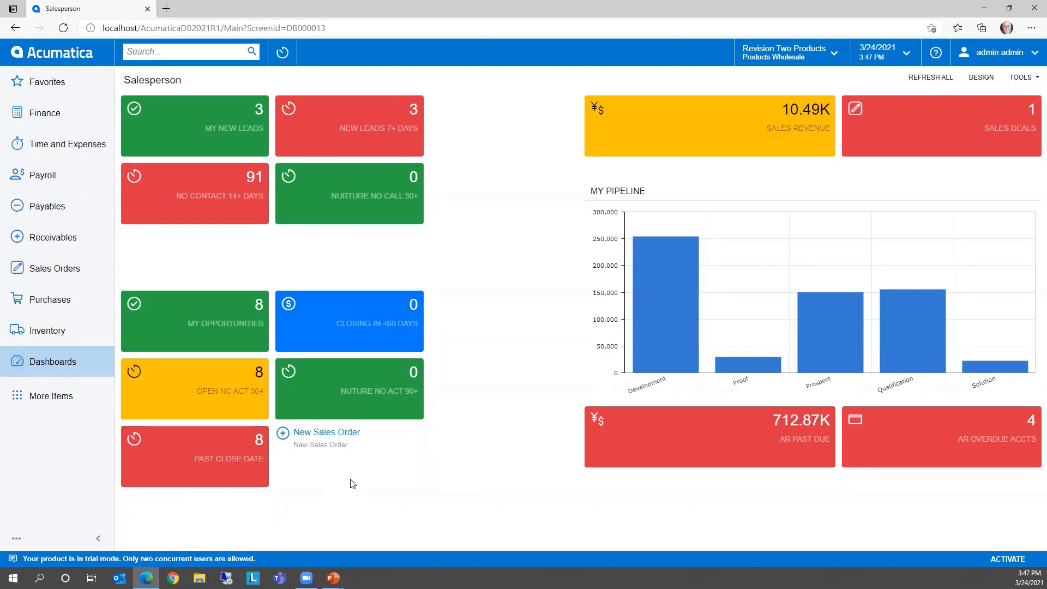
Open the Sales Orders workspace and switch the navigation menu to editing mode.
left_click(67, 272)
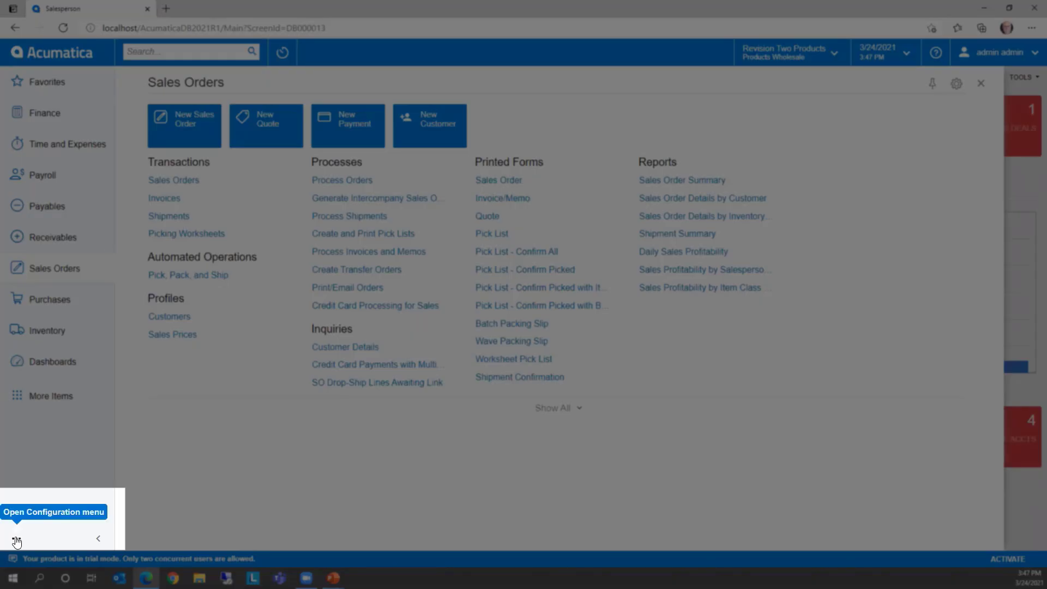
left_click(17, 540)
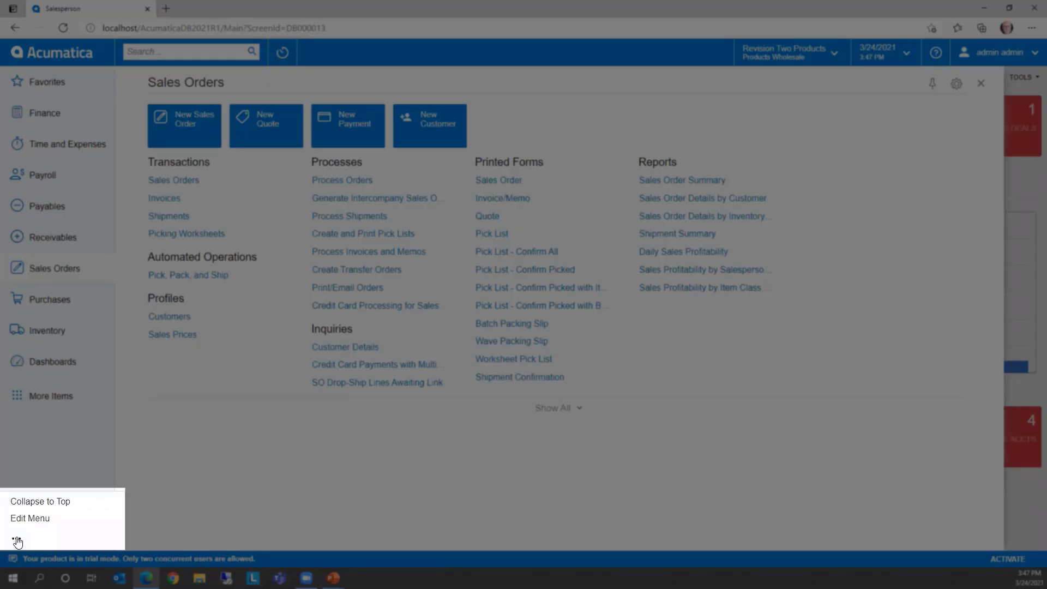
left_click(30, 518)
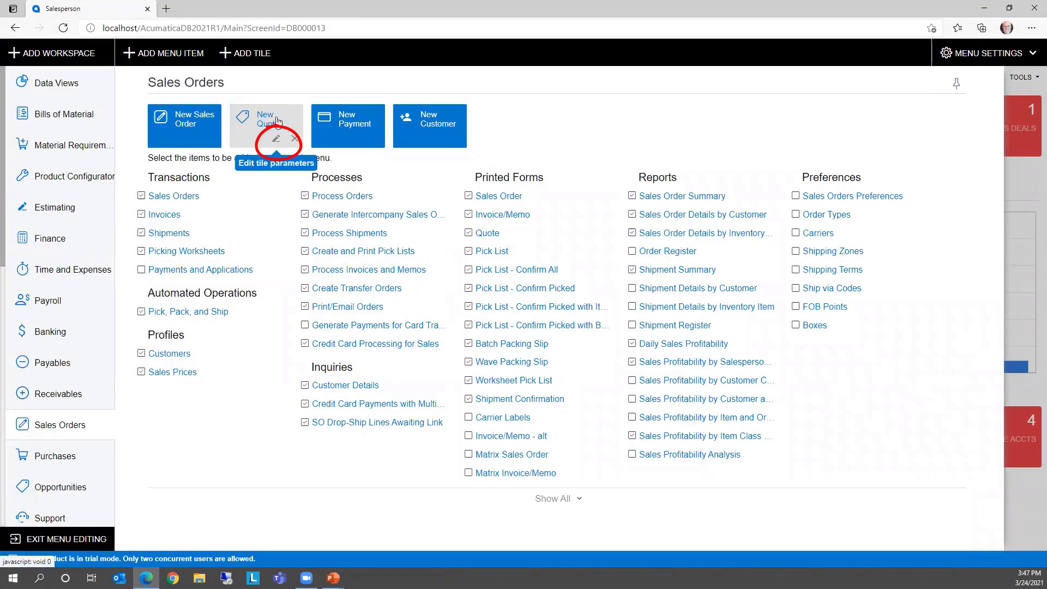
Copy the URL parameters from the New Quote tile's settings, close them with OK, and exit menu editing.
left_click(275, 140)
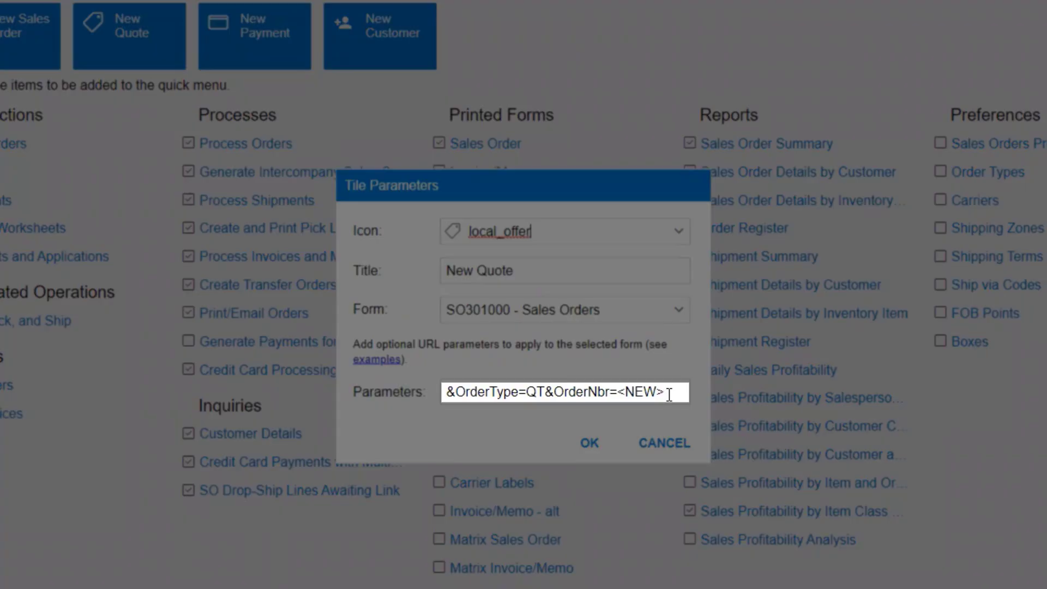
left_click(610, 357)
left_click_drag(655, 388, 438, 409)
key("ctrl+c")
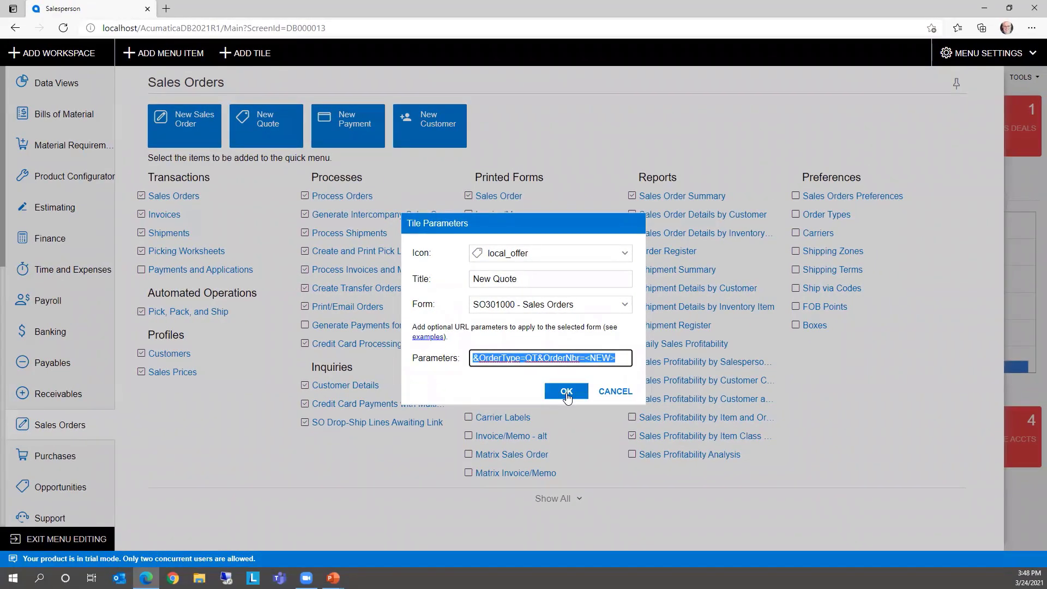
left_click(567, 392)
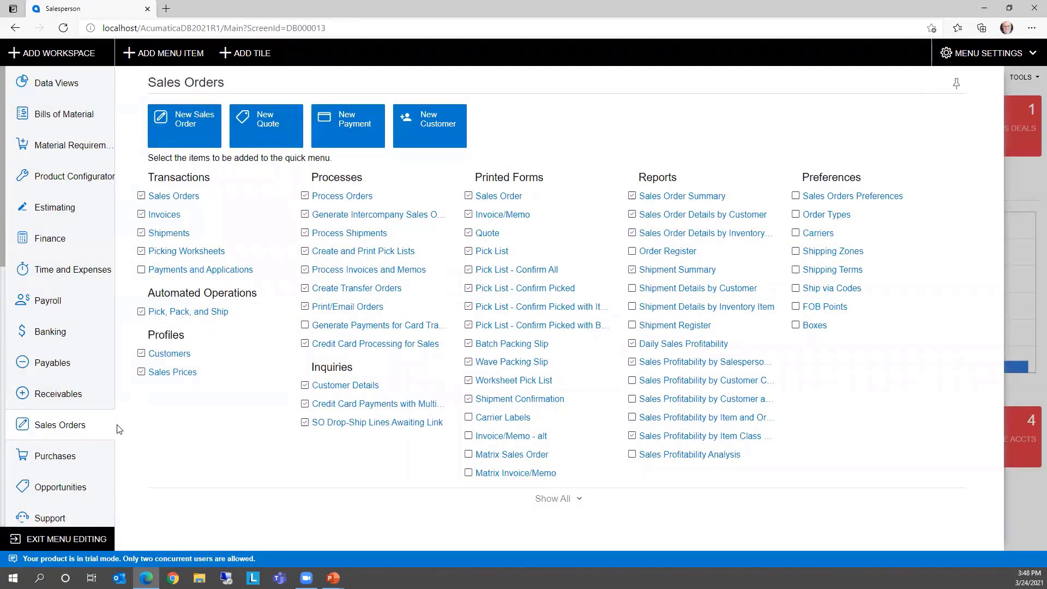
left_click(50, 540)
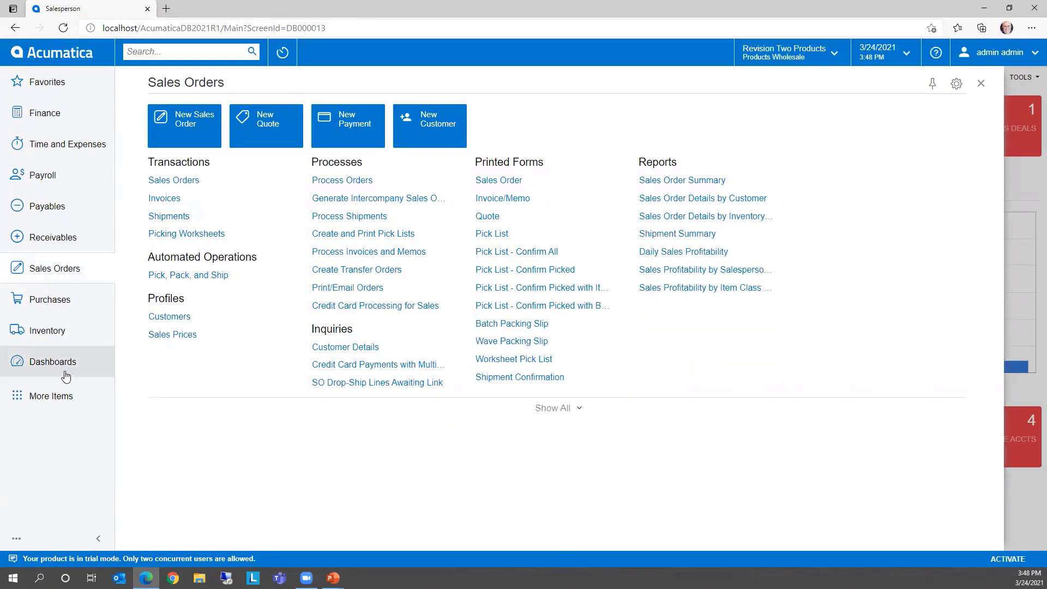
Put the Salesperson dashboard in design mode and paste &OrderType=QT&OrderNbr=<NEW> as the New Sales Order link widget's parameters.
left_click(52, 362)
left_click(210, 220)
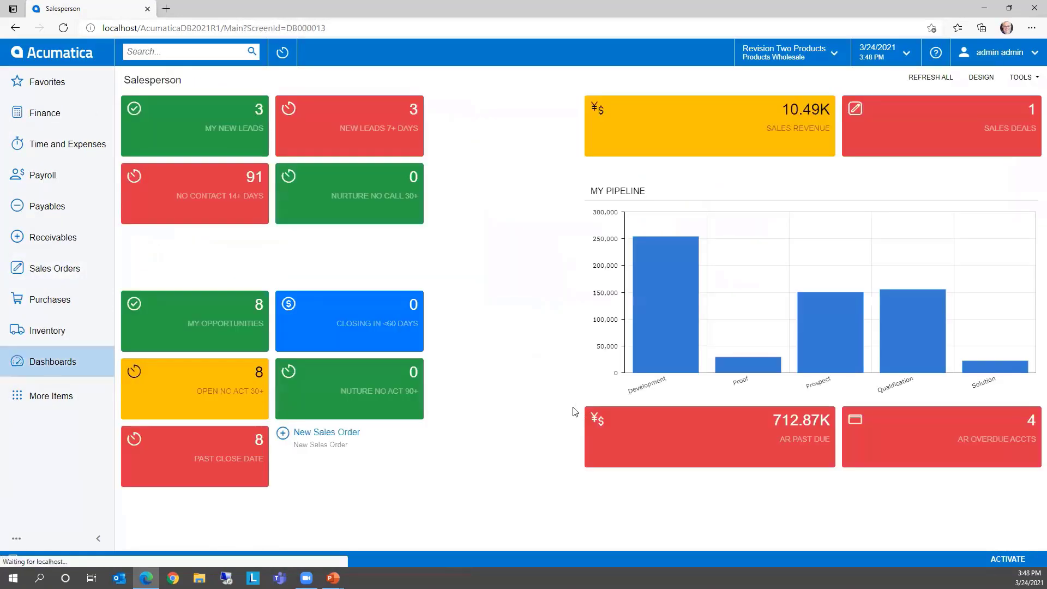
left_click(981, 77)
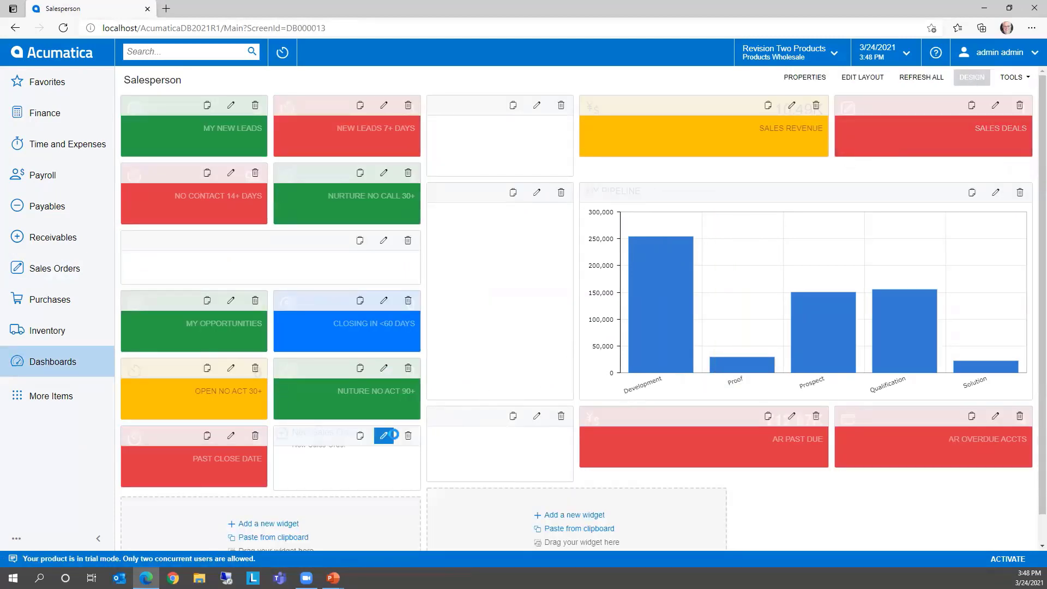
left_click(383, 435)
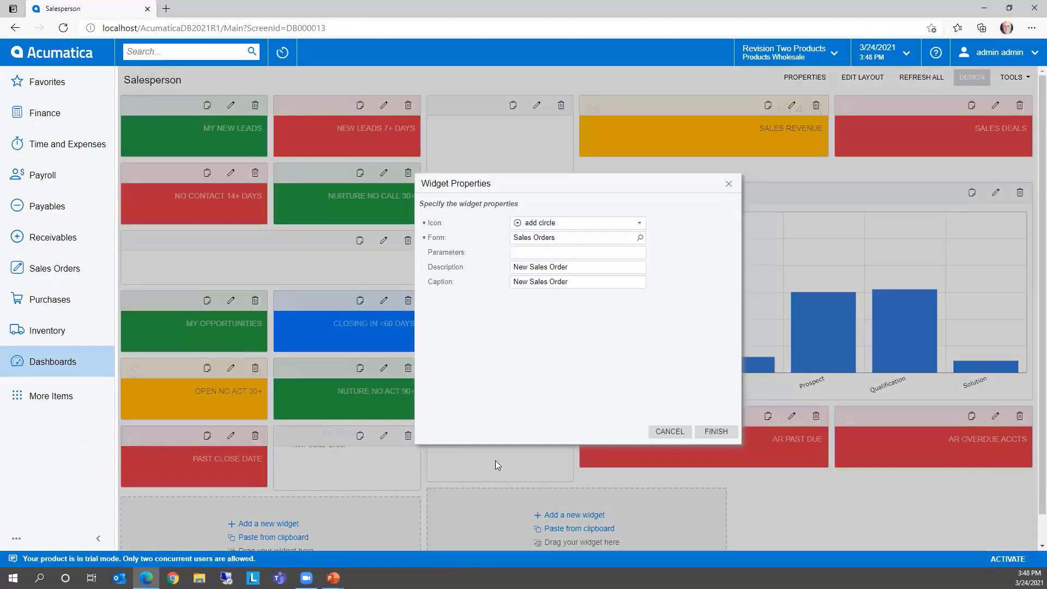
left_click(528, 254)
key("ctrl+v")
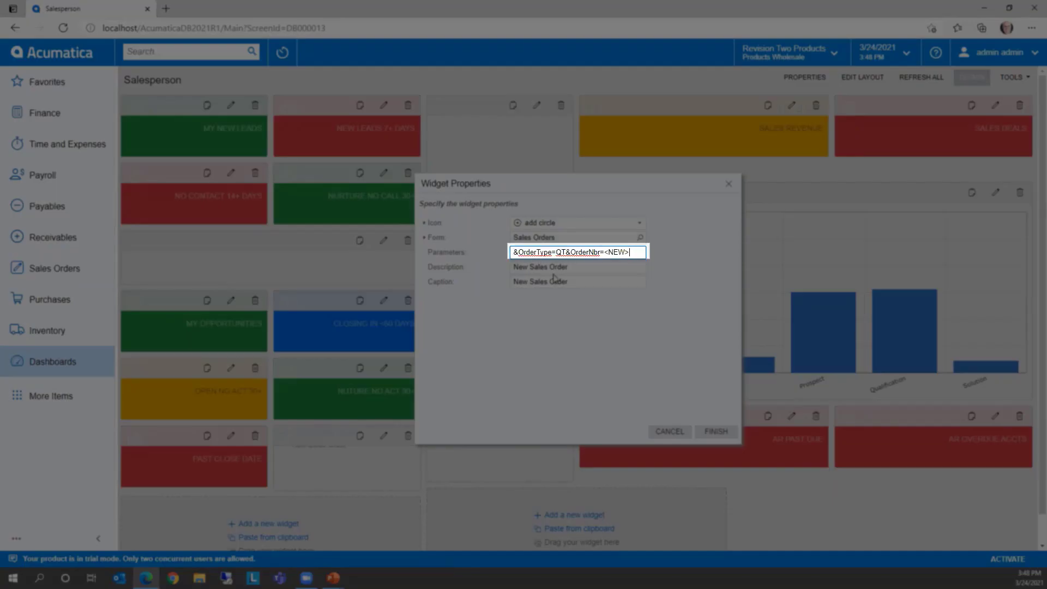
Change the link widget's description and caption to New Sales Quote and save the widget.
left_click(572, 267)
left_click(575, 267)
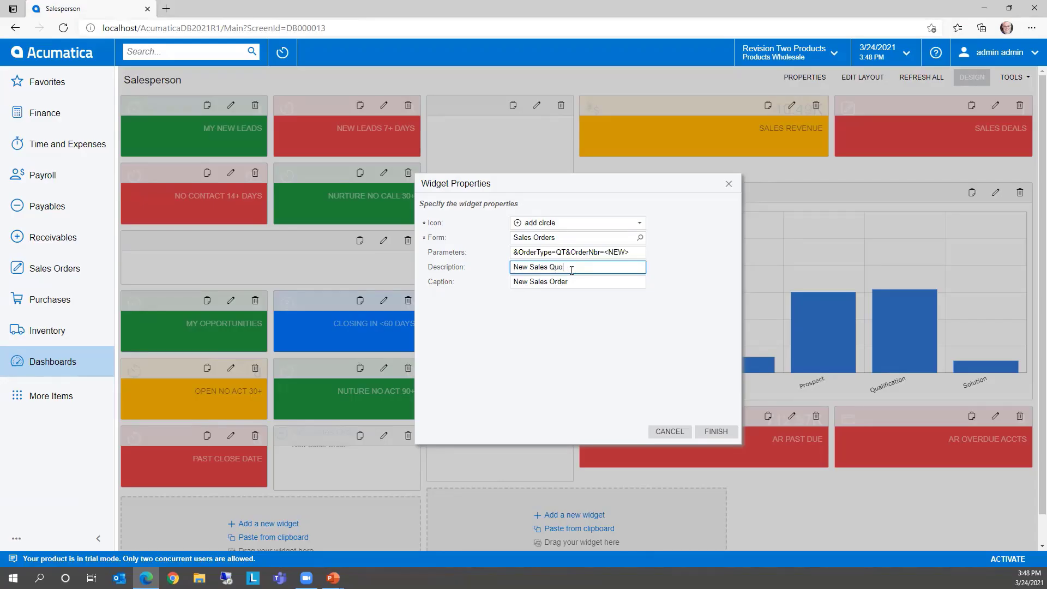
left_click(583, 284)
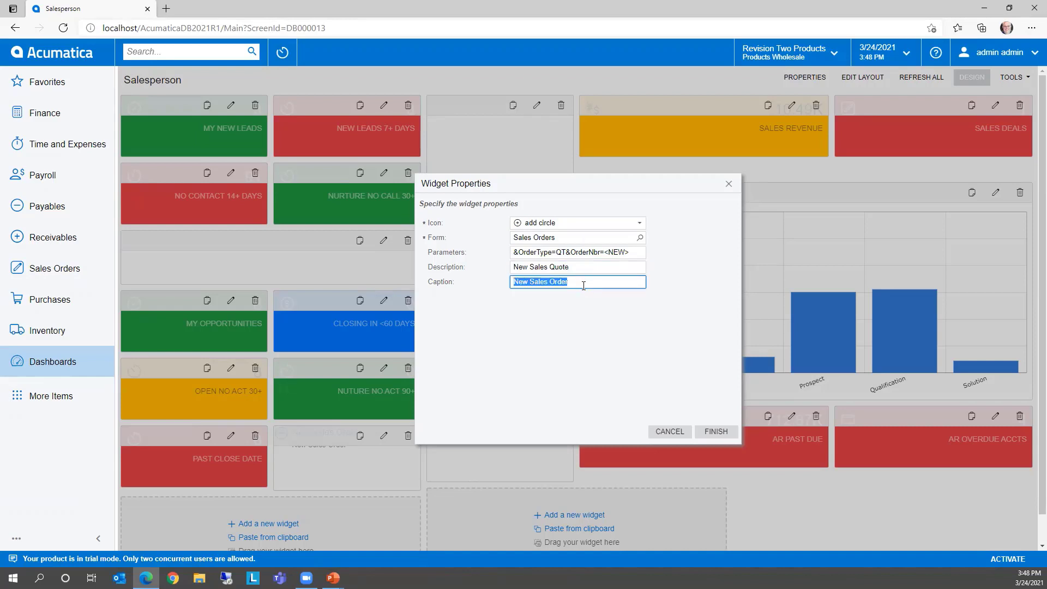
left_click(579, 281)
left_click(716, 432)
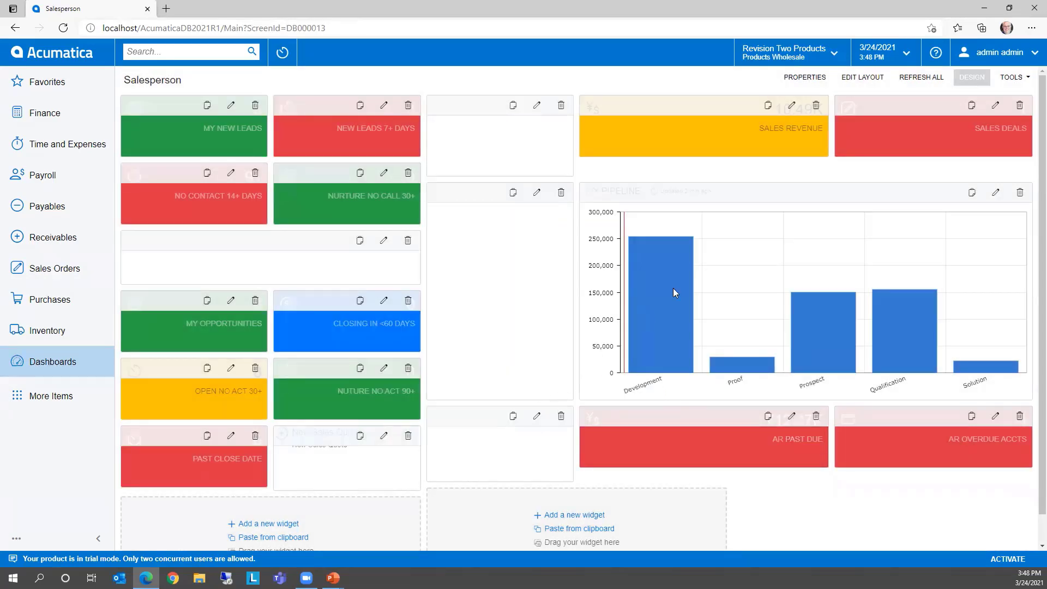
Leave design mode and test the New Sales Quote link by opening its form.
left_click(963, 79)
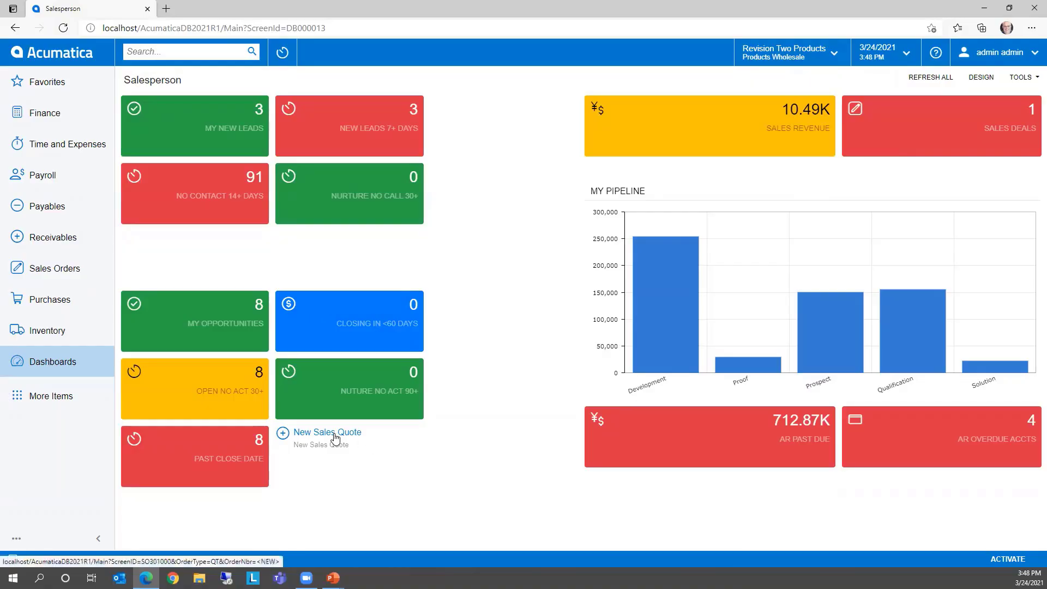
left_click(327, 433)
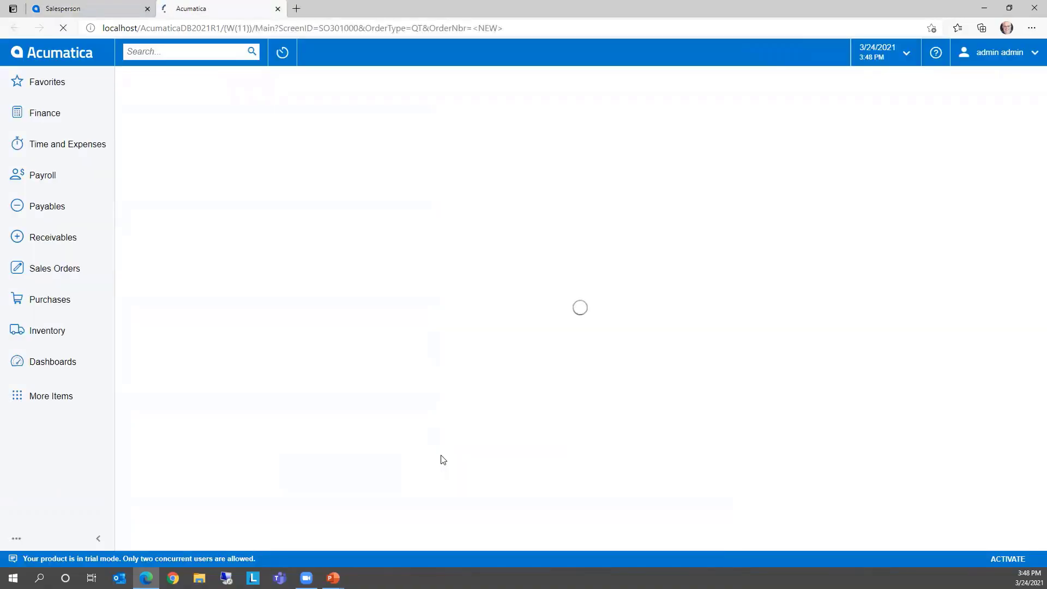